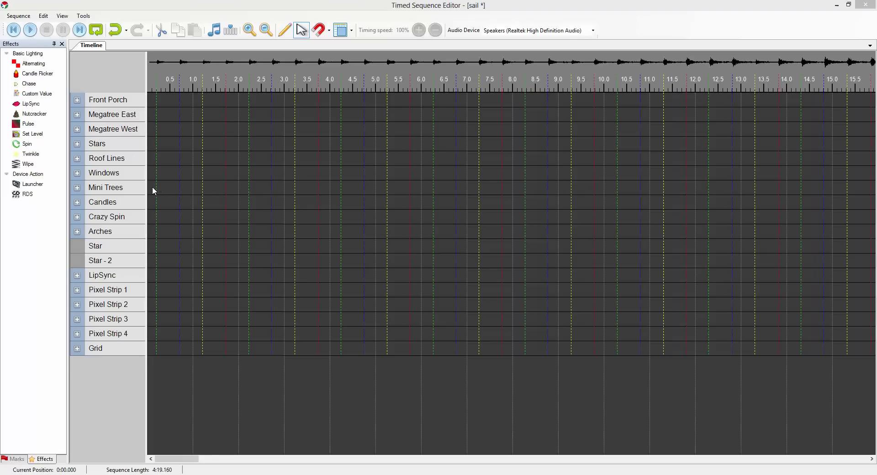
Step: Choose Pulse from the Mini Trees row's Add Effect menu to open the Add Pulse effects dialog
left_click(191, 6)
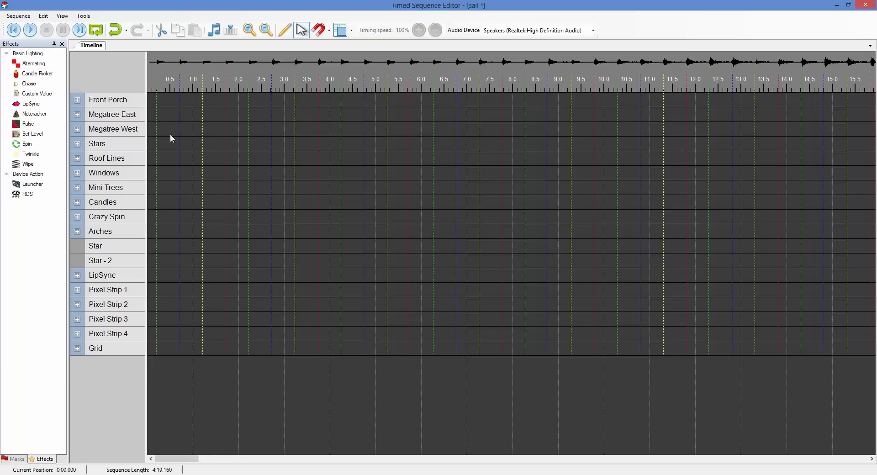
right_click(152, 192)
mouse_move(178, 200)
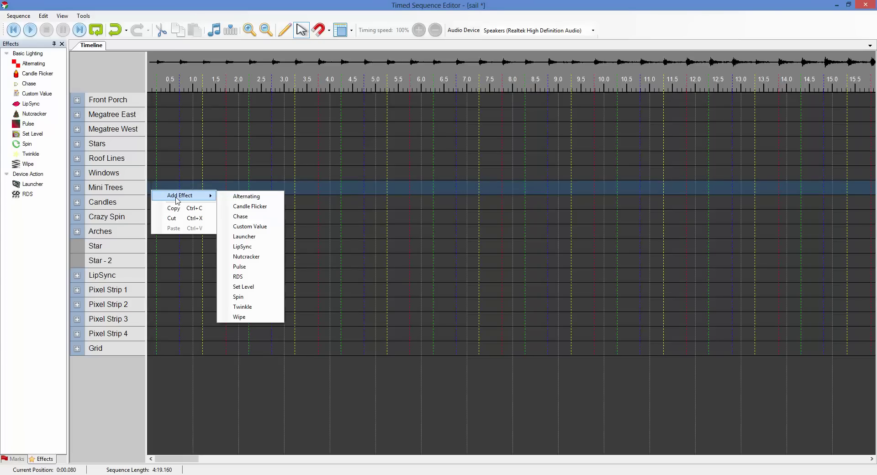
left_click(275, 268)
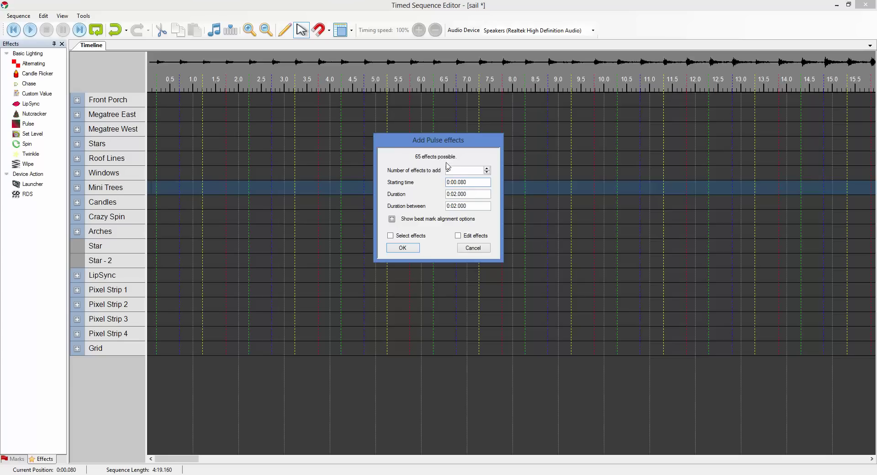
Step: Raise the number of Pulse effects to add to 8
left_click(468, 182)
left_click(487, 169)
left_click(487, 170)
left_click(487, 170)
left_click(487, 169)
Step: Add the 8 pulses and give them all an intensity curve descending from high to low
left_click(402, 248)
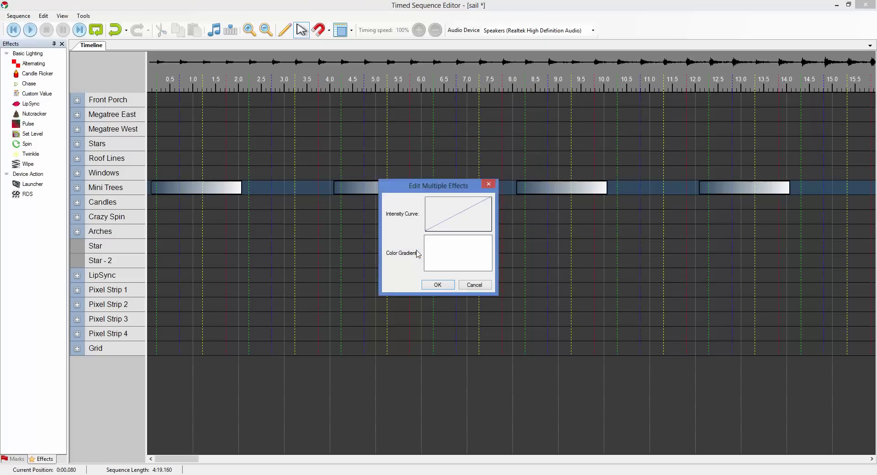
left_click(466, 217)
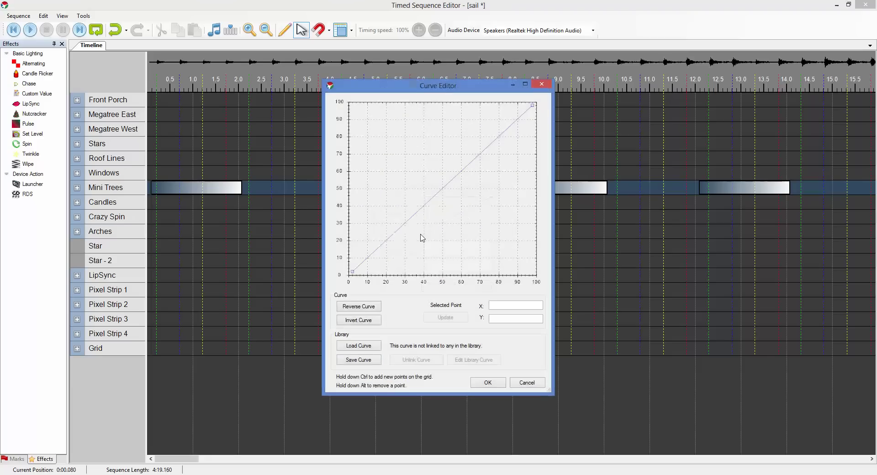
left_click_drag(349, 274, 356, 107)
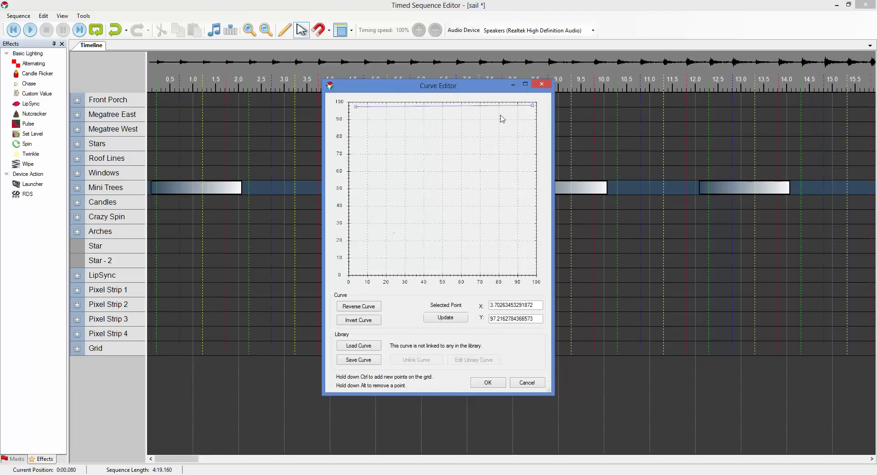
left_click_drag(532, 106, 519, 224)
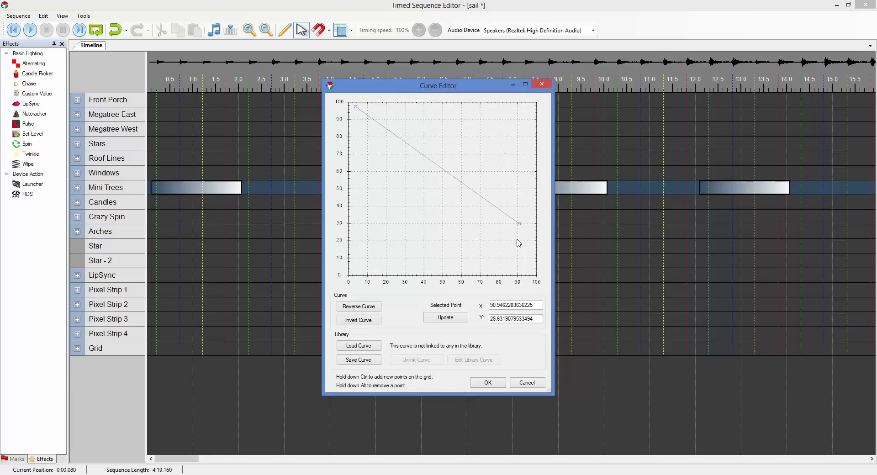
left_click(500, 384)
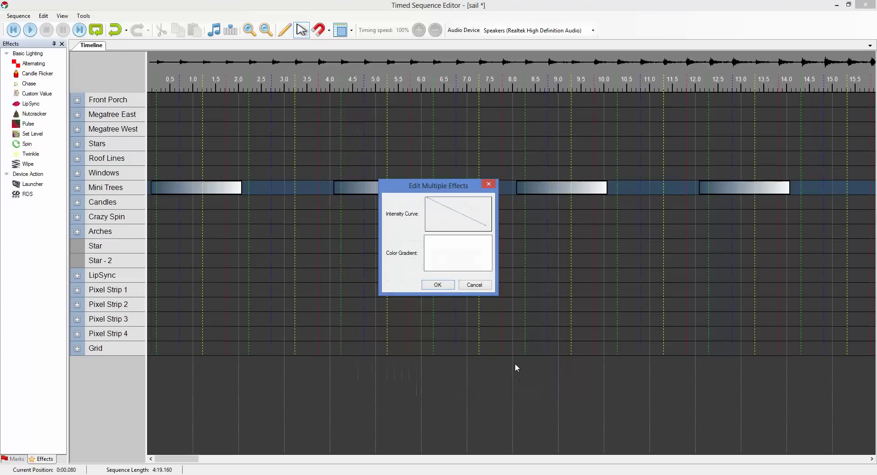
left_click(448, 287)
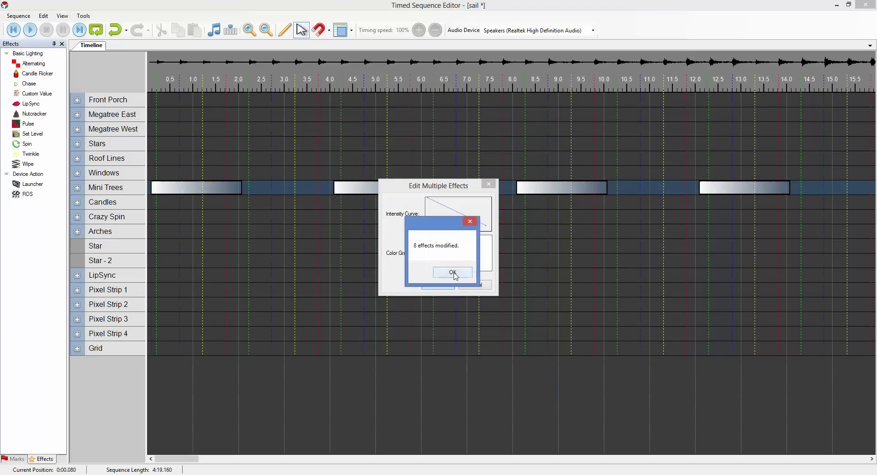
left_click(451, 273)
left_click_drag(178, 460, 199, 464)
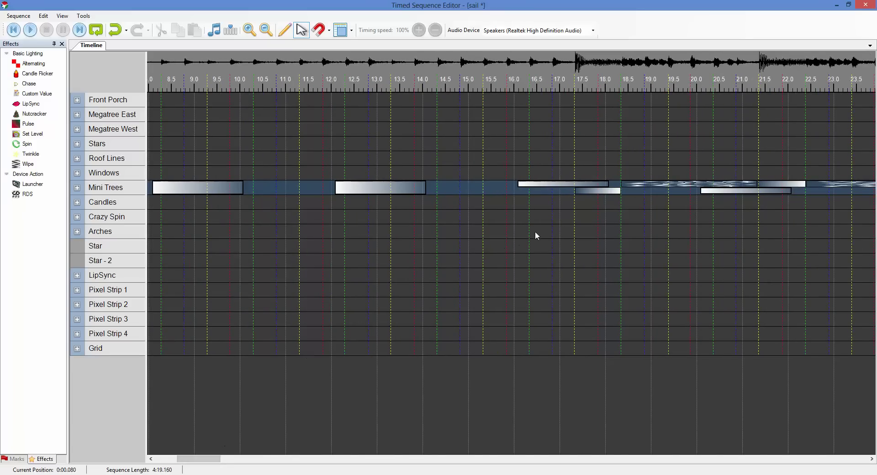
Step: Box-select the eight Pulse effects on Mini Trees and delete them
left_click(521, 185)
left_click_drag(522, 187, 90, 162)
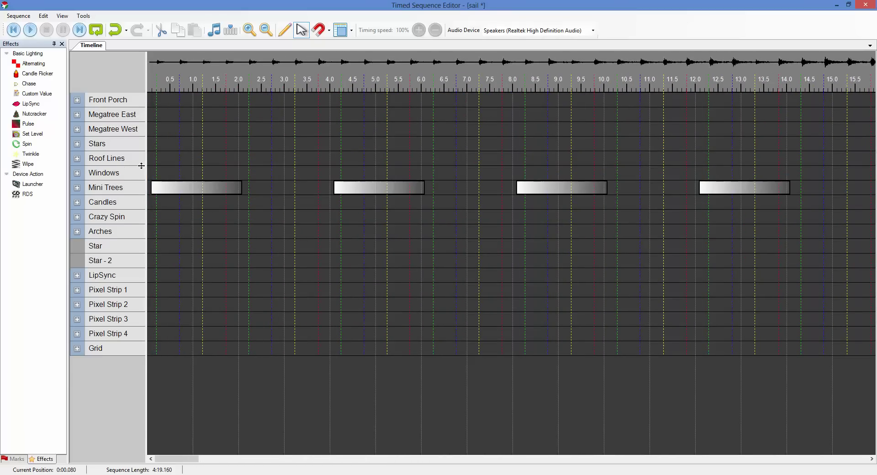
key("Delete")
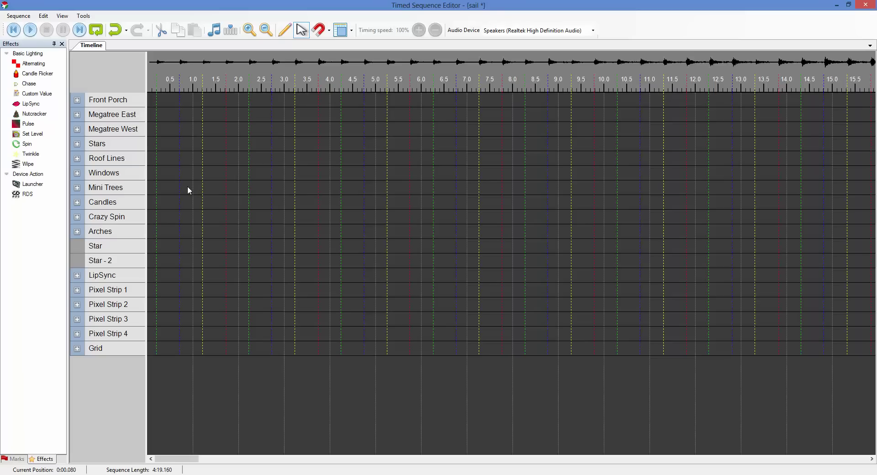
Step: Open the Add Pulse effects dialog for Mini Trees and reveal the beat mark options
right_click(153, 189)
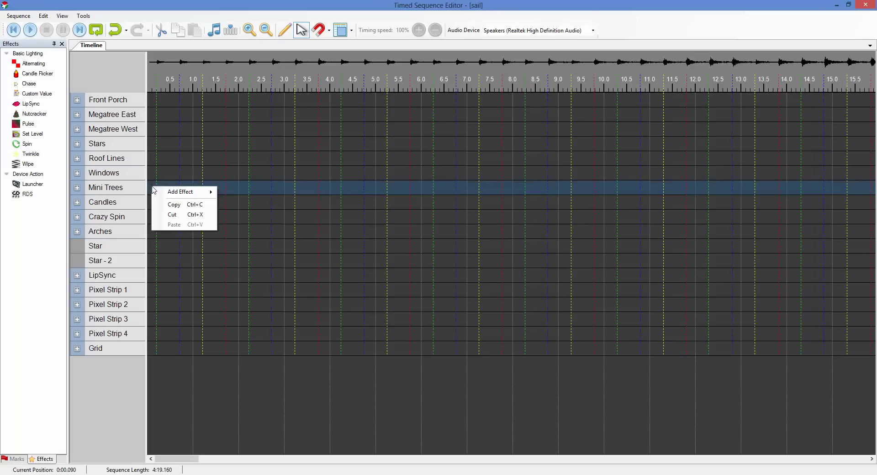
mouse_move(192, 192)
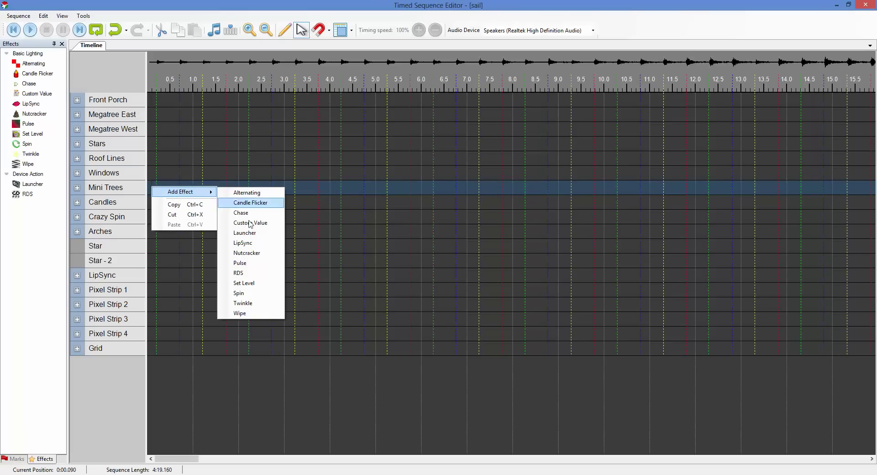
left_click(247, 266)
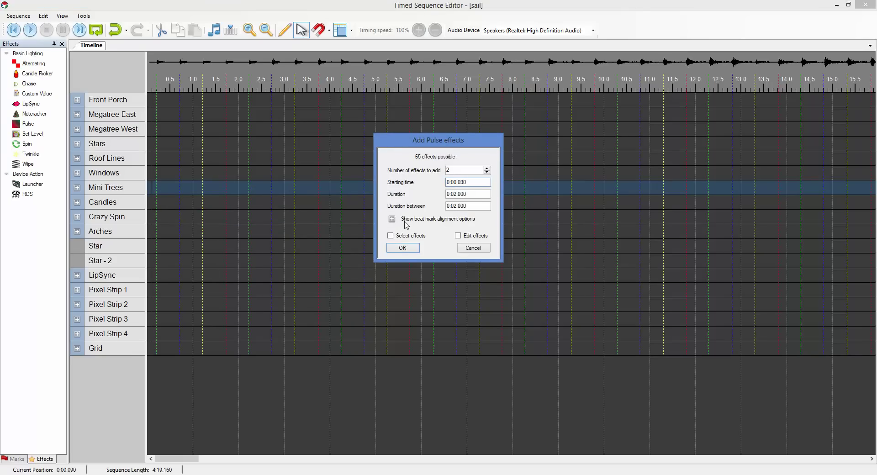
left_click(392, 219)
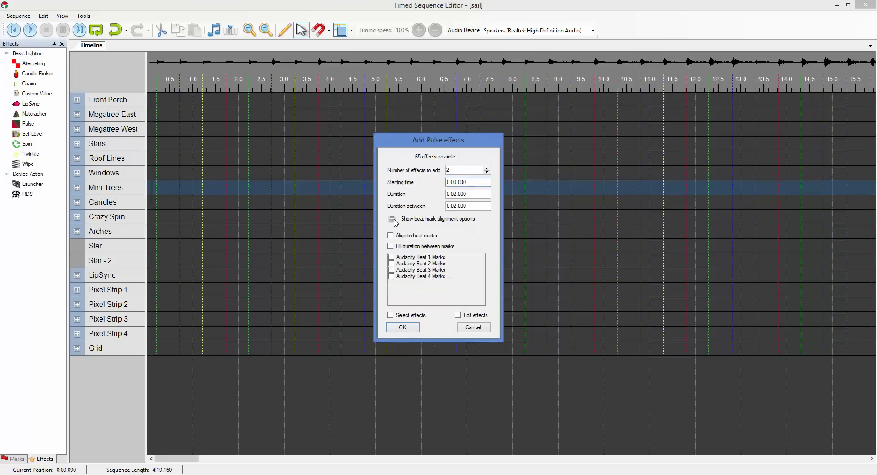
left_click_drag(440, 142, 486, 100)
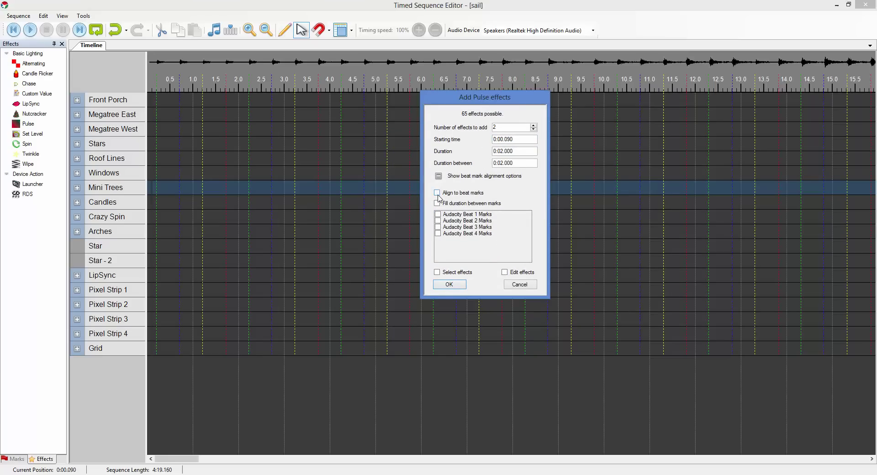
Step: Align and fill effects between marks, using Audacity Beat 1, 2, 3 and 4 Marks
left_click(438, 193)
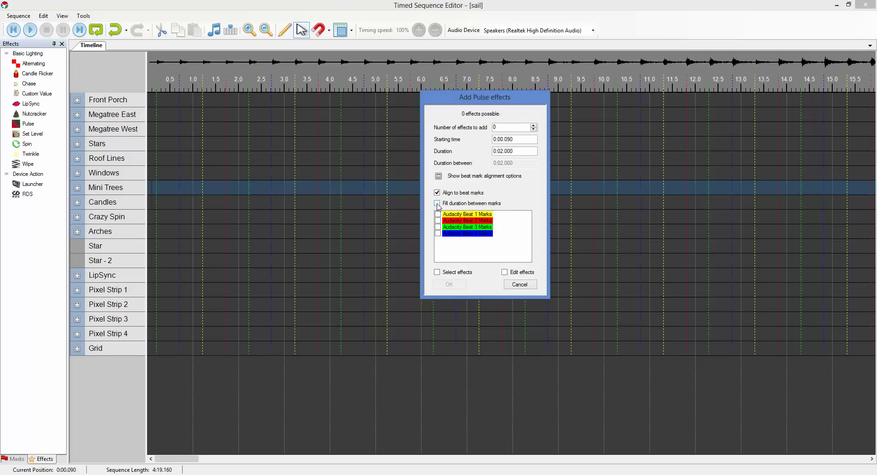
left_click(437, 204)
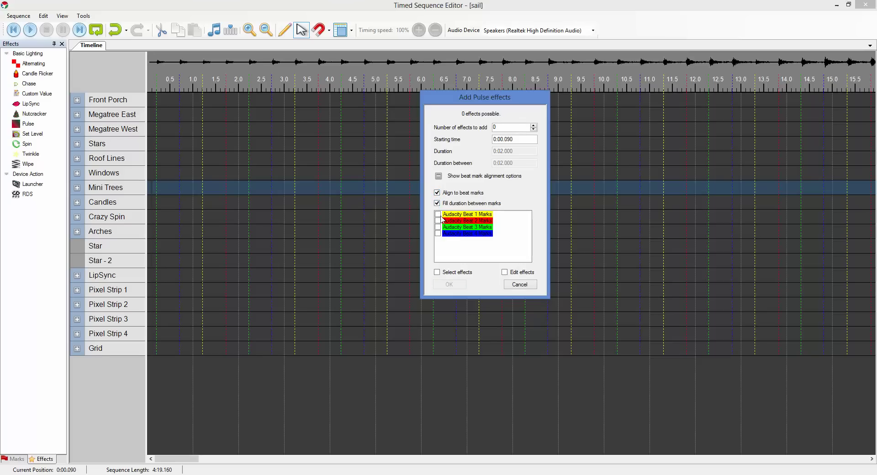
left_click(437, 214)
left_click(437, 221)
left_click(438, 227)
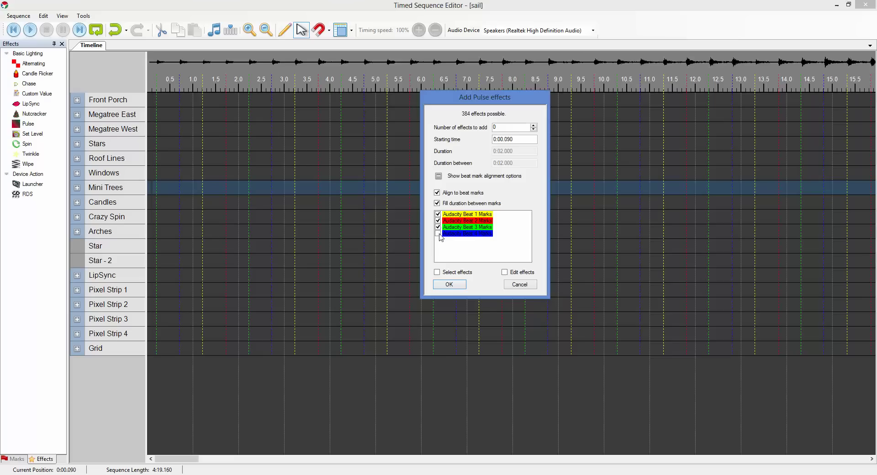
left_click(438, 234)
left_click(437, 204)
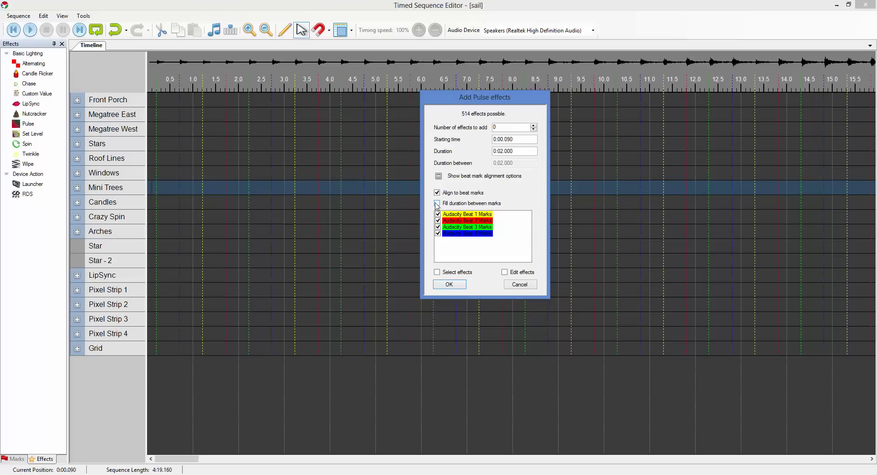
left_click(437, 204)
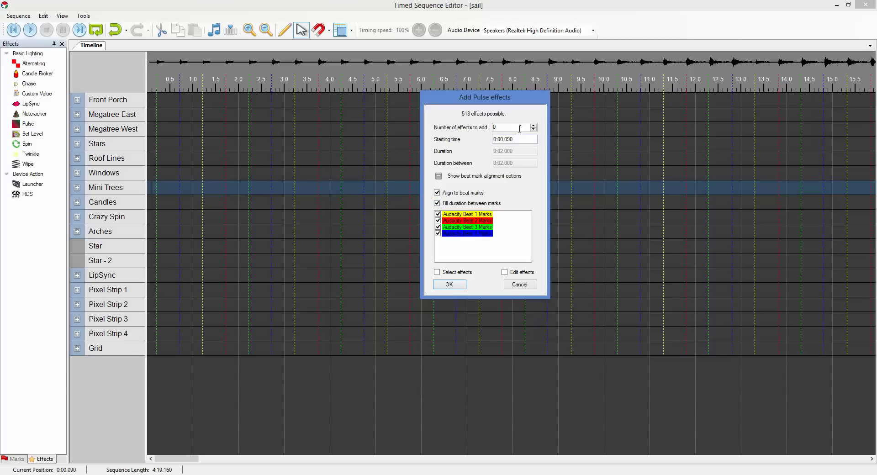
Step: Set the effect count to 34 and enable editing the effects after adding
double_click(515, 127)
type("34")
left_click(505, 272)
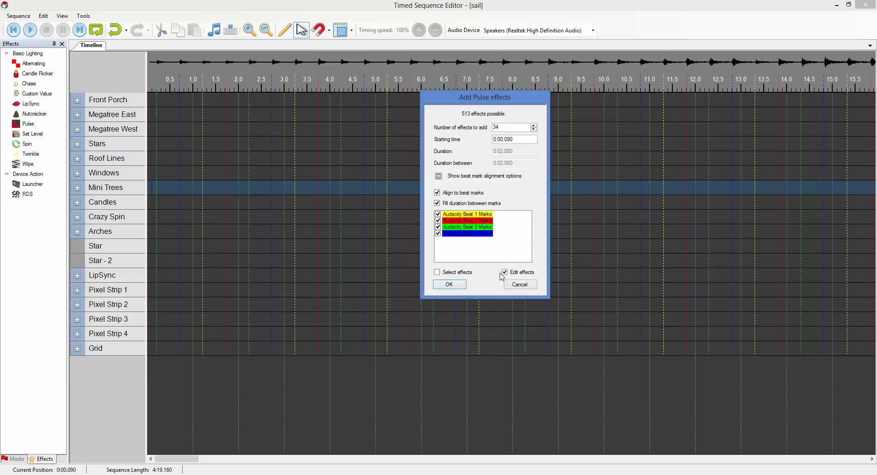
Step: Add the 34 beat-aligned pulses and apply an intensity curve fading from 100 to 0
left_click(457, 290)
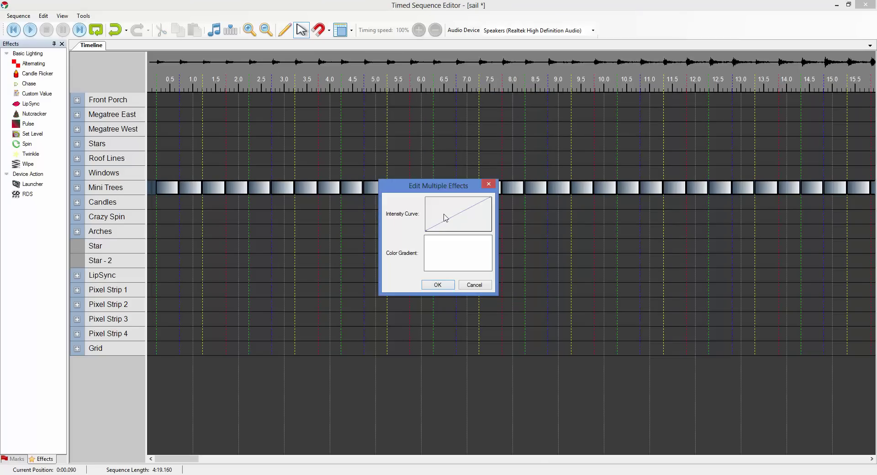
left_click(448, 223)
left_click_drag(350, 276, 338, 87)
left_click_drag(533, 105, 537, 276)
left_click(489, 383)
left_click(438, 285)
left_click(451, 275)
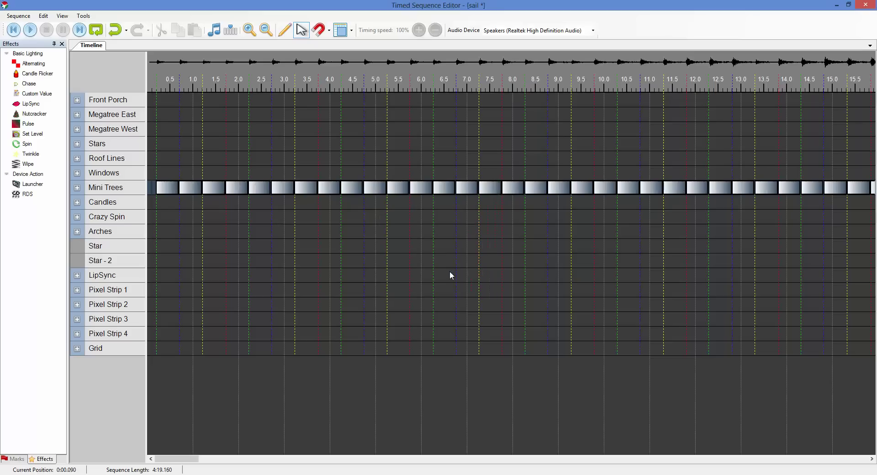
left_click_drag(176, 459, 149, 460)
Step: Add a single two-second Pulse effect to the start of the Candles row
right_click(153, 203)
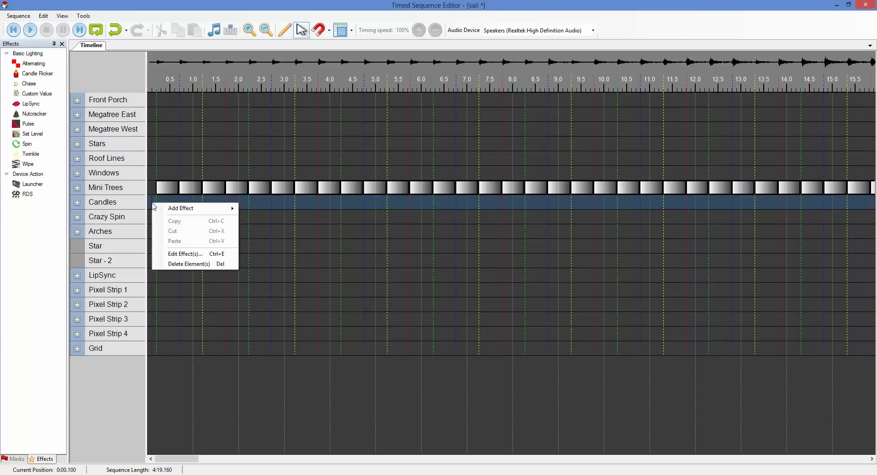
mouse_move(165, 211)
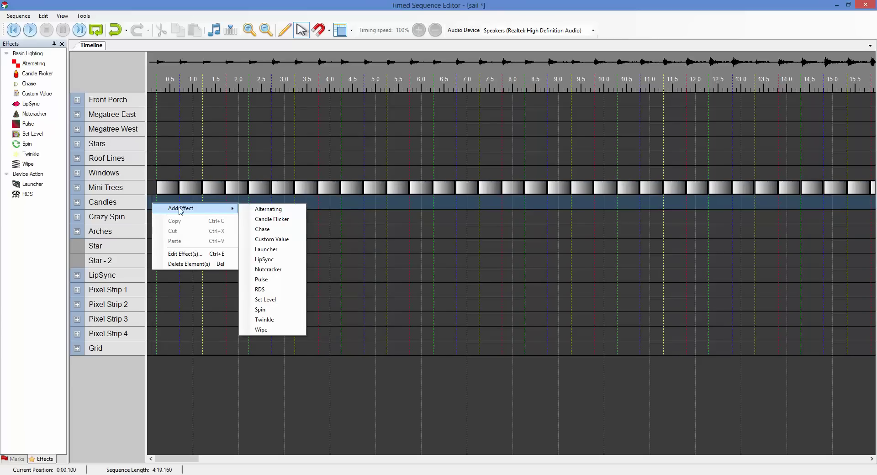
left_click(283, 279)
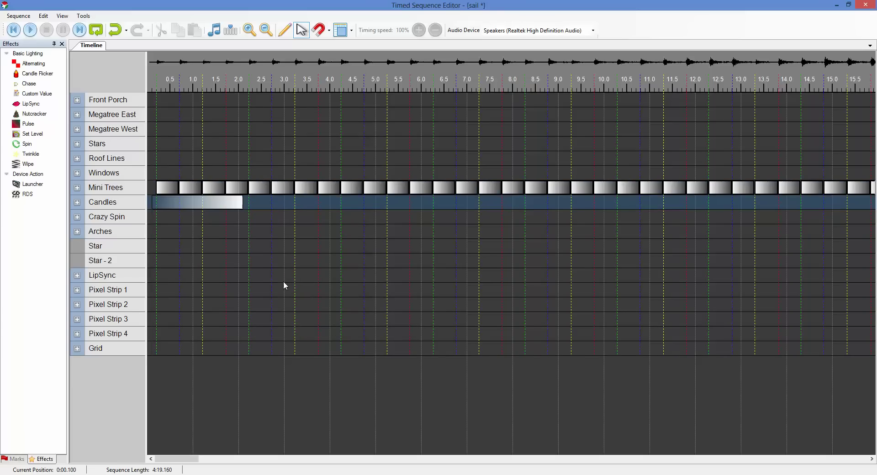
right_click(153, 221)
mouse_move(180, 229)
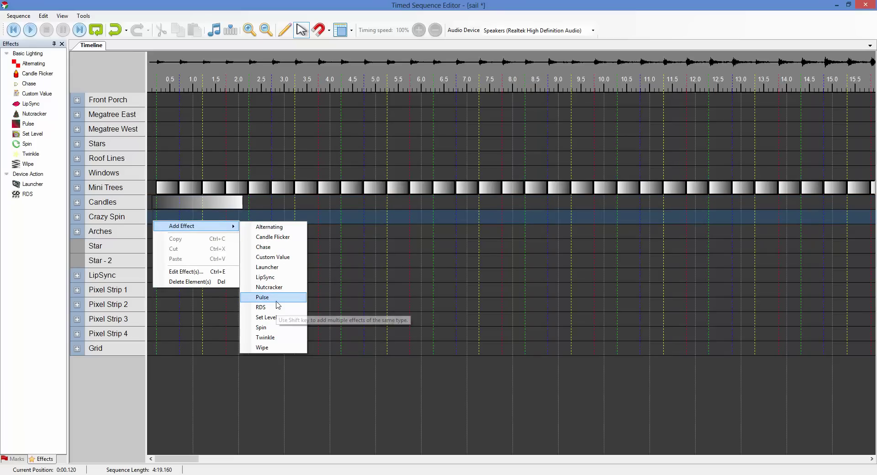
Step: Set up multiple Pulse effects for Crazy Spin aligned to Audacity Beat 1 and Beat 3 Marks
left_click(263, 297)
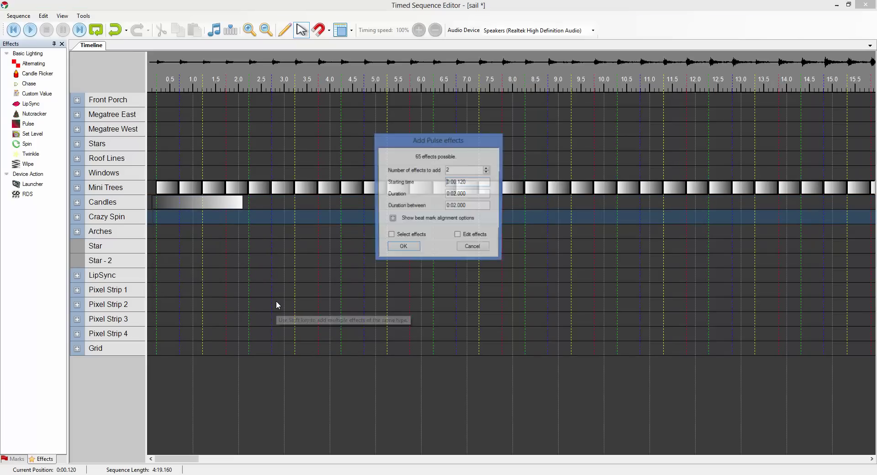
left_click(391, 220)
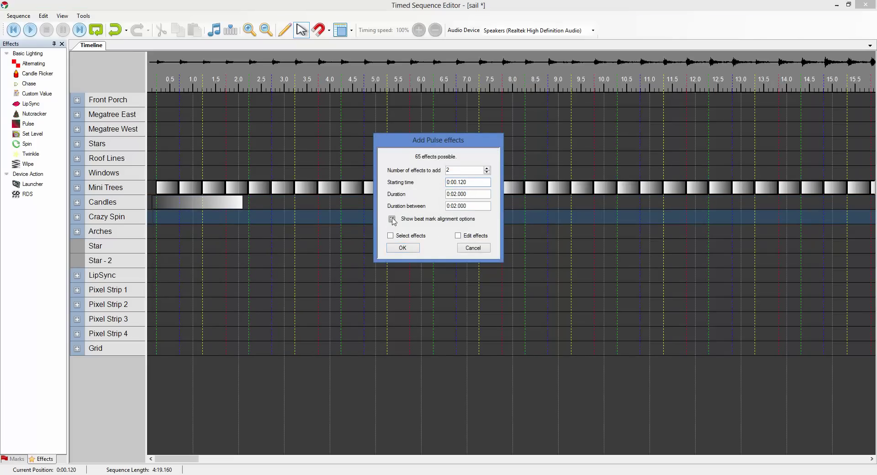
left_click(391, 236)
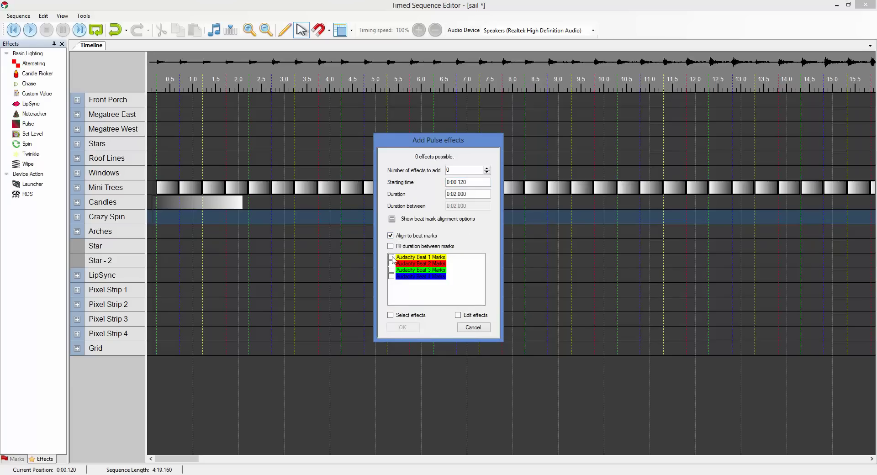
left_click(391, 257)
left_click(391, 270)
Step: Set the duration to 0:00.500, raise the effect count above zero, and add the pulses
left_click(454, 193)
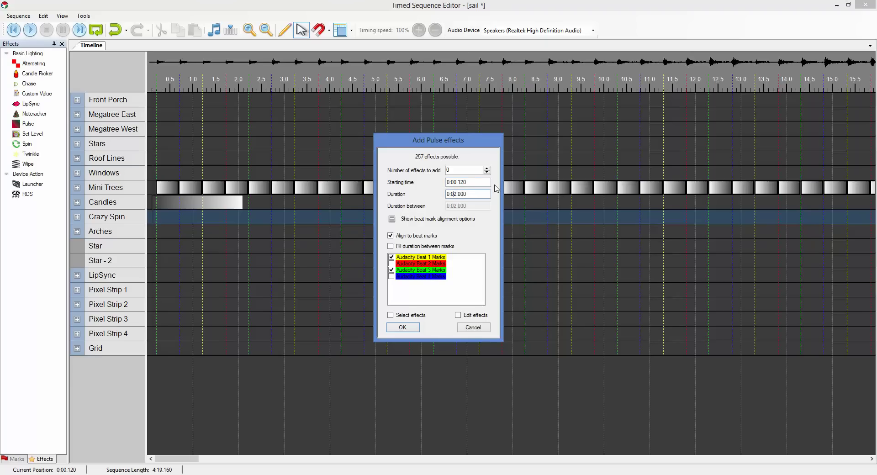
key("Delete")
type("5")
left_click(418, 328)
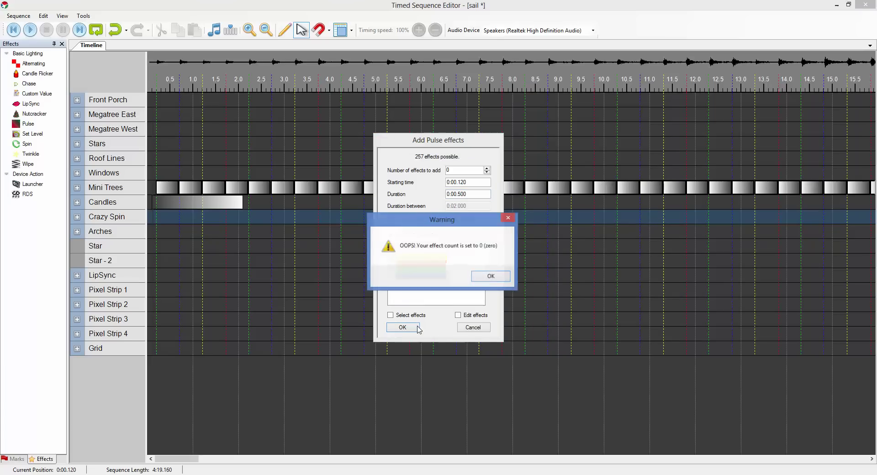
left_click(488, 277)
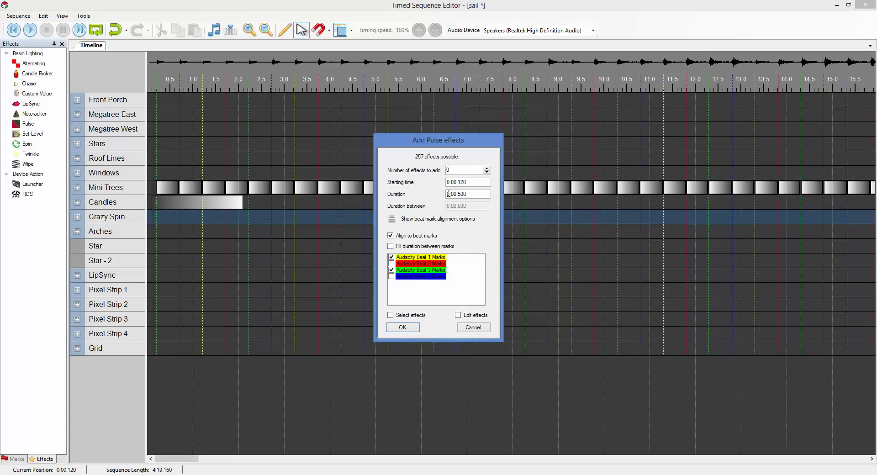
left_click(487, 168)
left_click(402, 327)
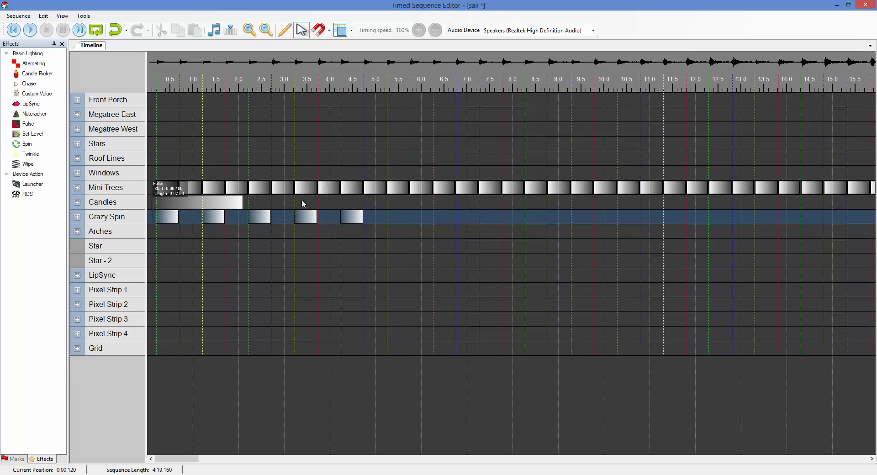
Step: Box-select every effect on Mini Trees, Candles and Crazy Spin and delete them
left_click_drag(200, 460, 227, 462)
left_click_drag(450, 233, 129, 168)
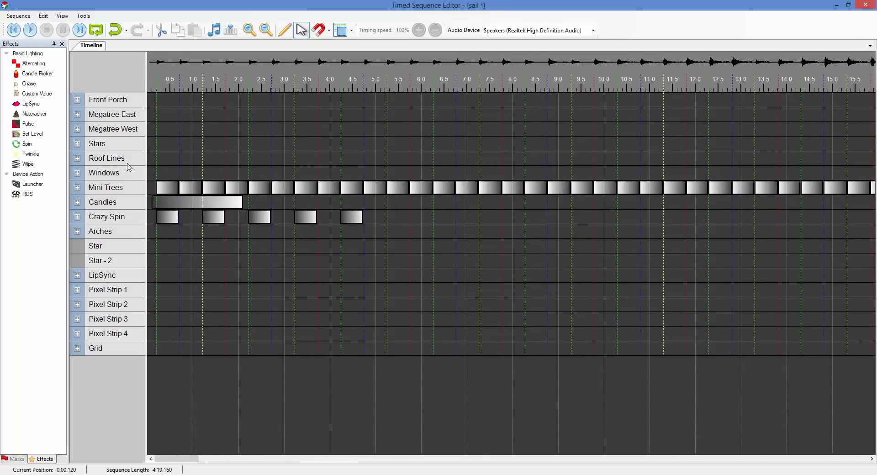
key("Delete")
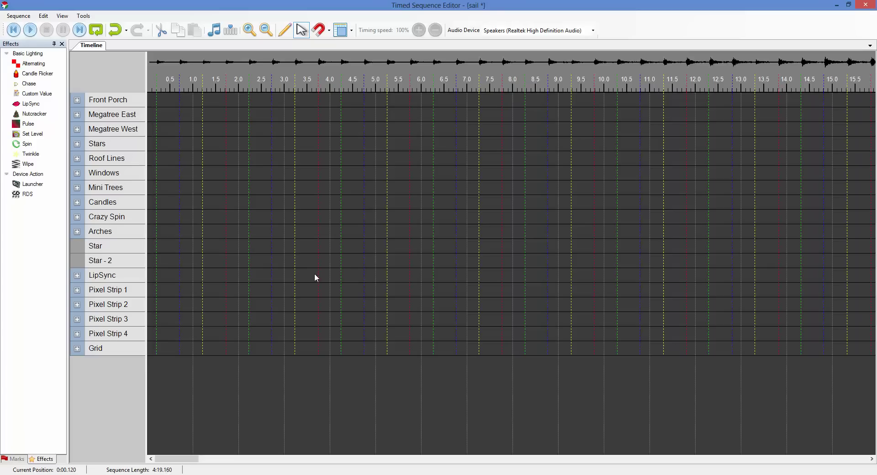
Step: Start adding multiple Set Level effects to the Windows row with alignment to beat marks on
right_click(154, 175)
mouse_move(187, 180)
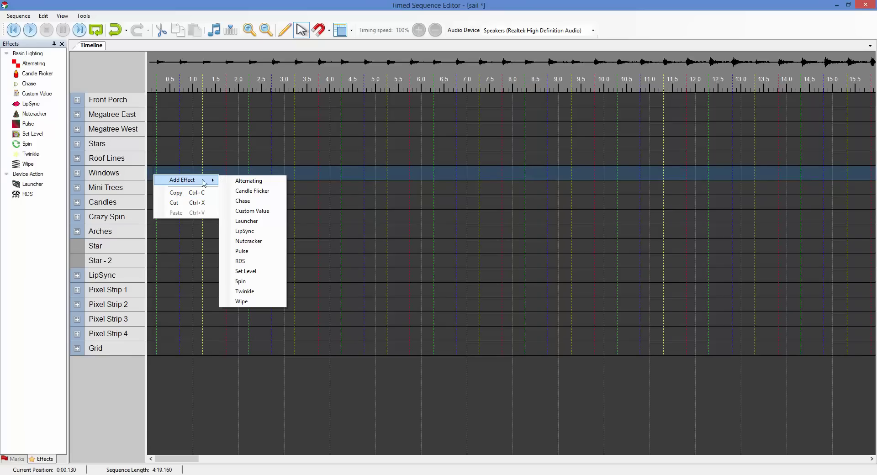
left_click(264, 273, "shift")
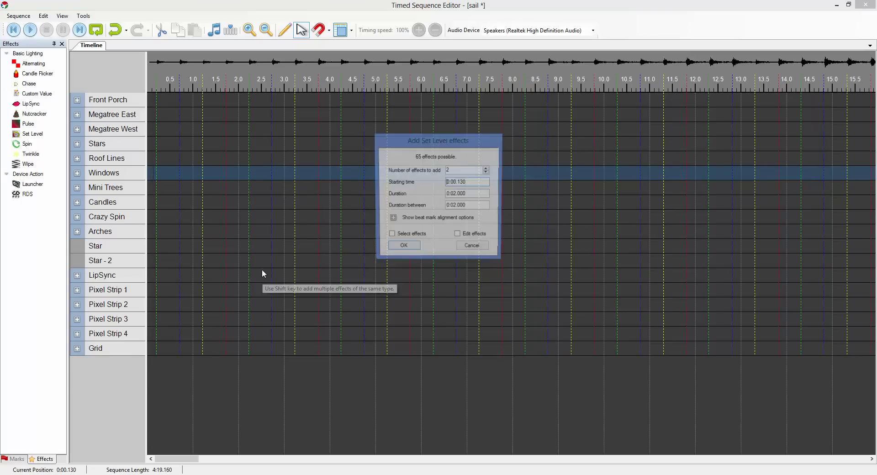
left_click(392, 220)
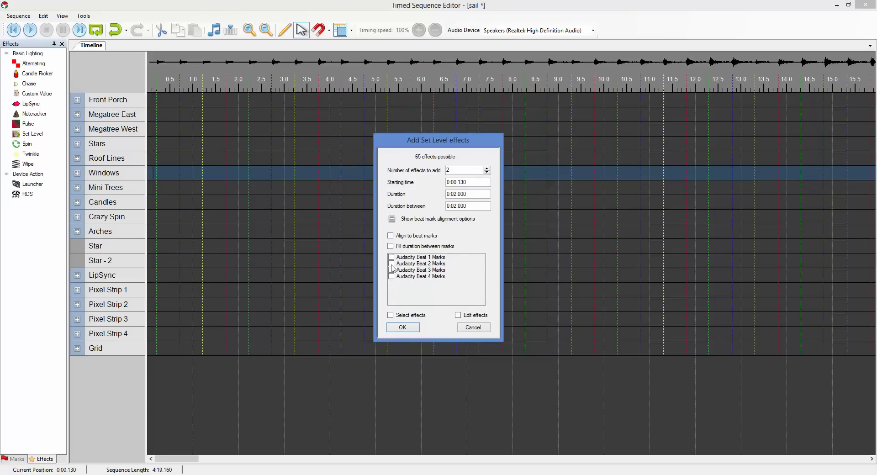
left_click(391, 236)
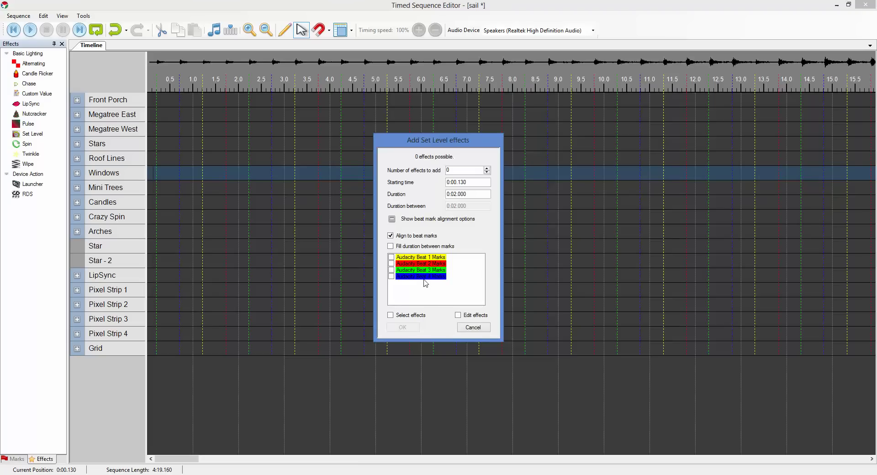
Step: Add 8 Set Level effects to Windows, filling the spans between Audacity Beat 1 and Beat 3 marks
left_click(392, 258)
left_click(392, 270)
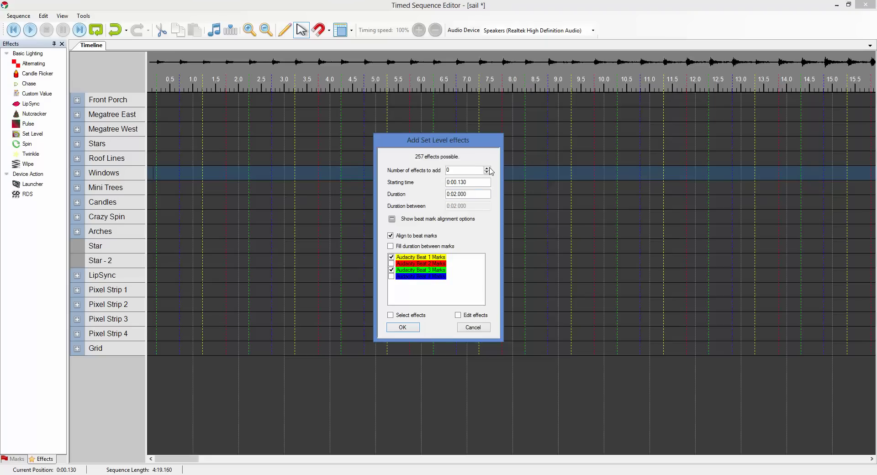
left_click(391, 247)
left_click(487, 169)
left_click(487, 169)
left_click(402, 327)
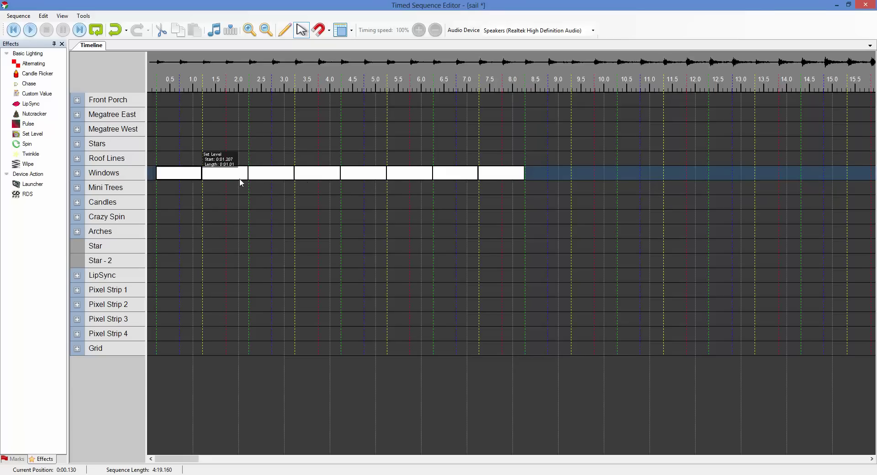
Step: Delete the first, third, fifth and seventh Set Level effects on Windows (starting 0.2, 2.2, 4.2, 6.2 s)
key("Delete")
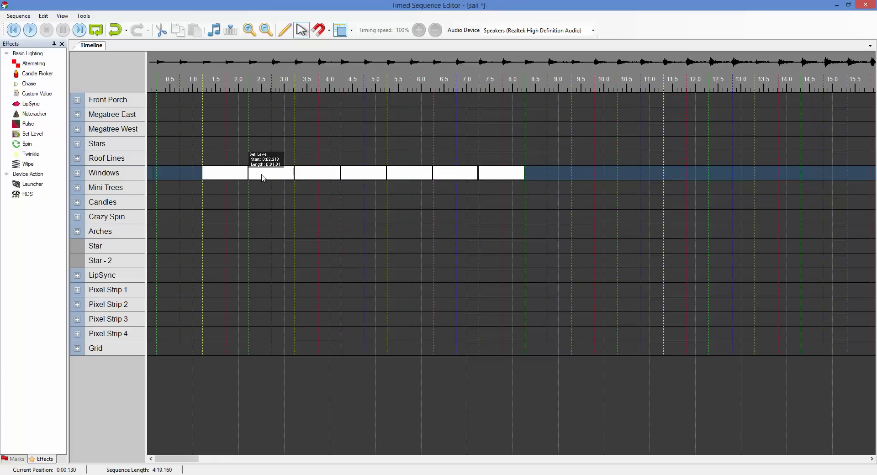
left_click(283, 174)
key("Delete")
left_click(365, 175)
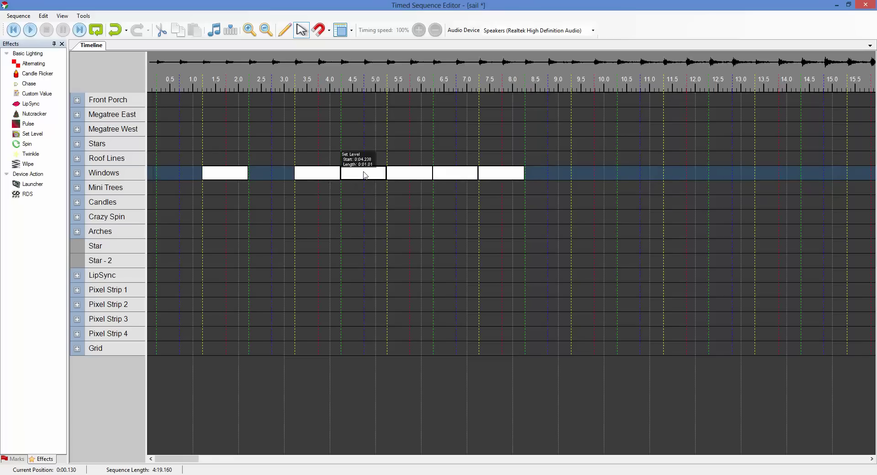
key("Delete")
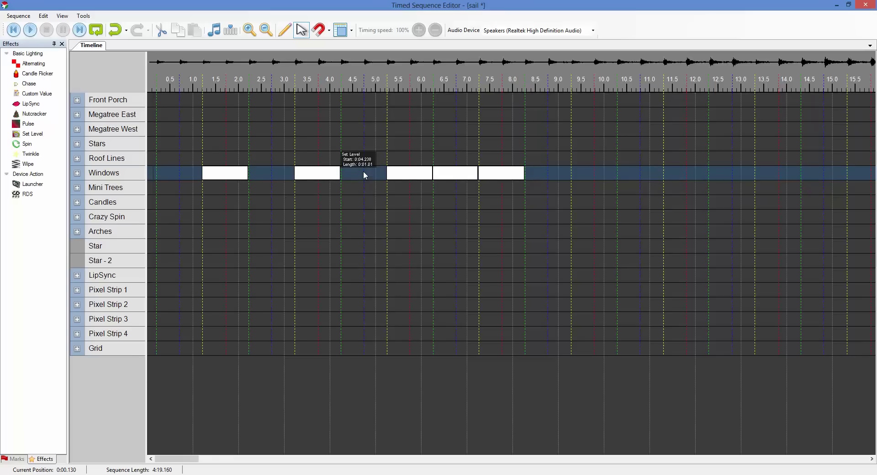
left_click(460, 179)
key("Delete")
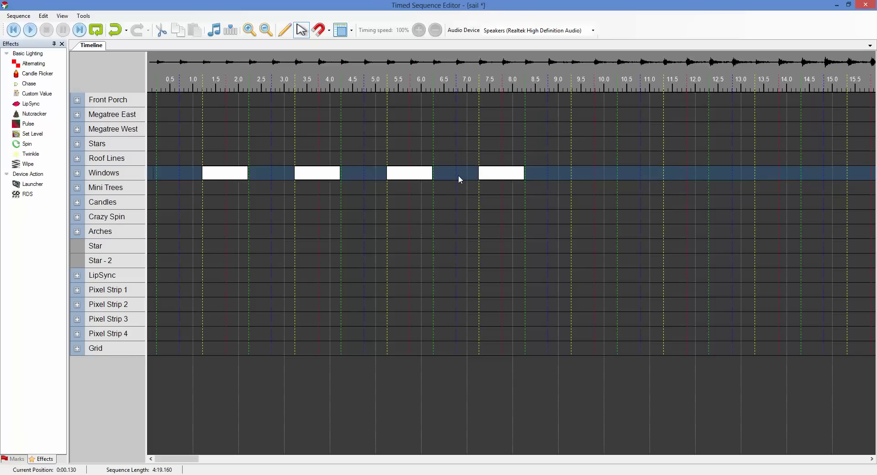